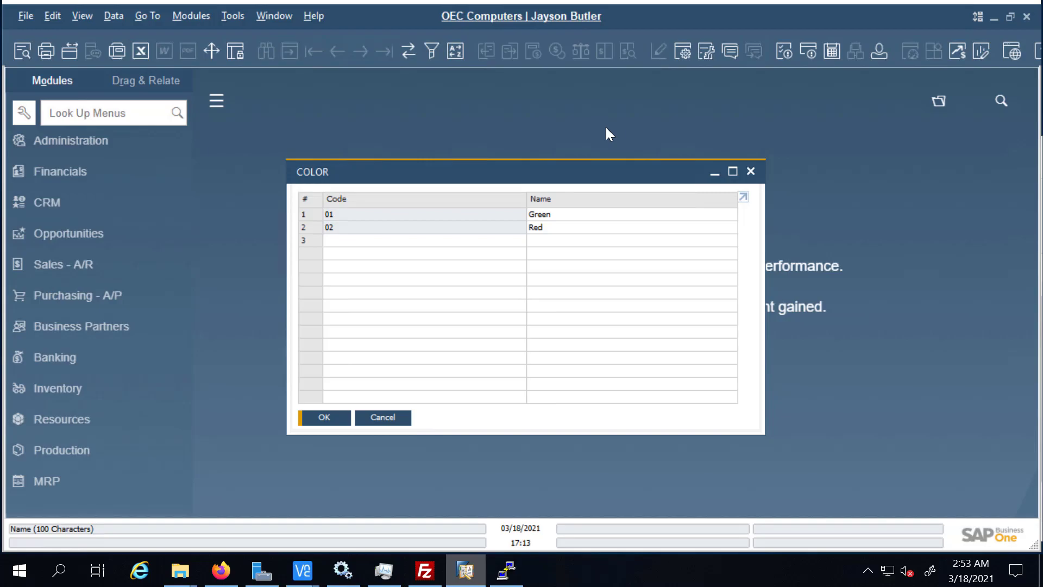
# - Check the 'Post SQL Query' body, then run 'Result SQL Query' for sql01, returning Green and Red
pyautogui.click(740, 8)
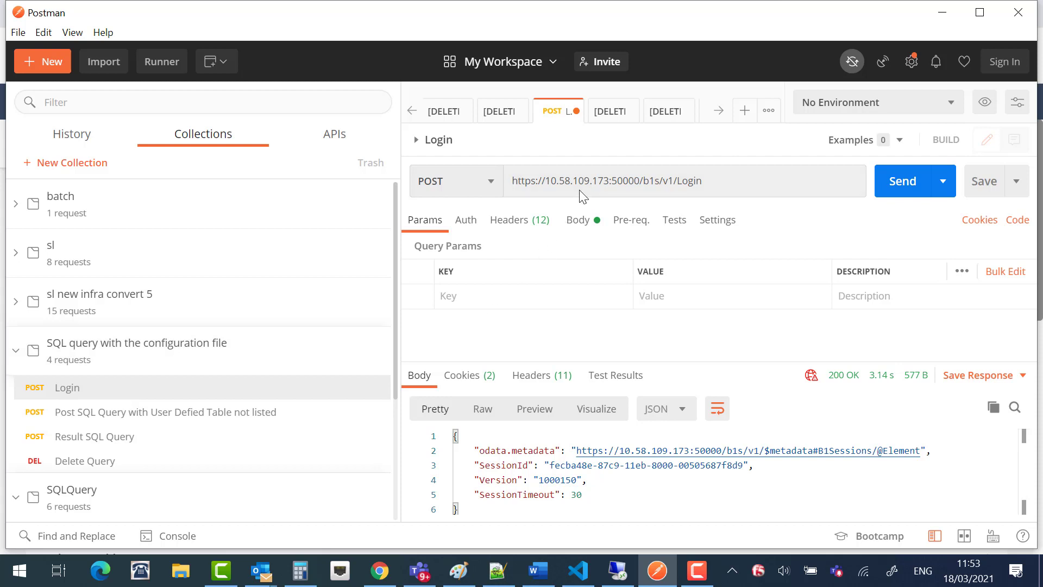
pyautogui.click(215, 417)
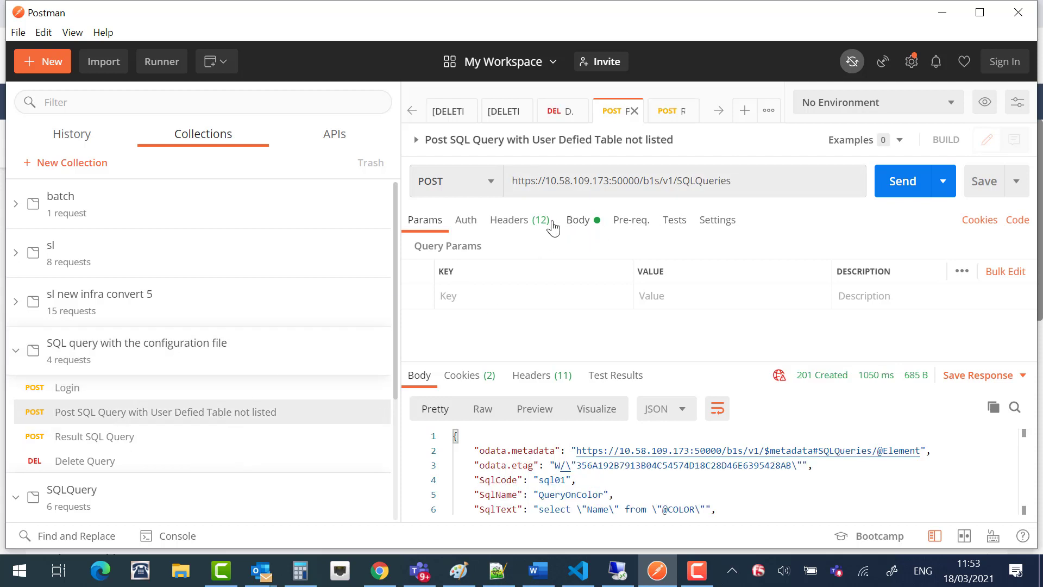
pyautogui.click(578, 220)
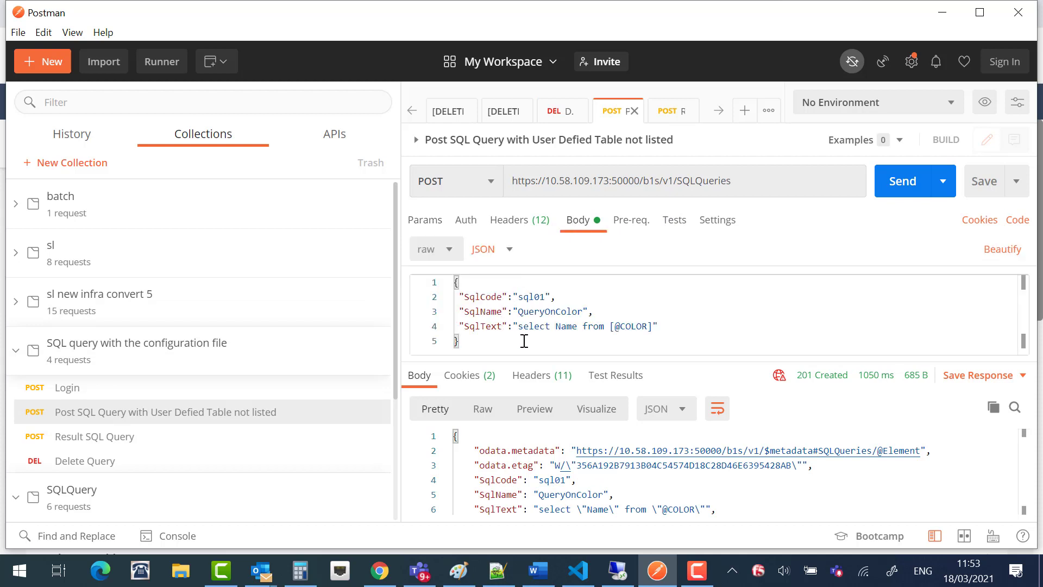
pyautogui.click(260, 442)
pyautogui.click(896, 200)
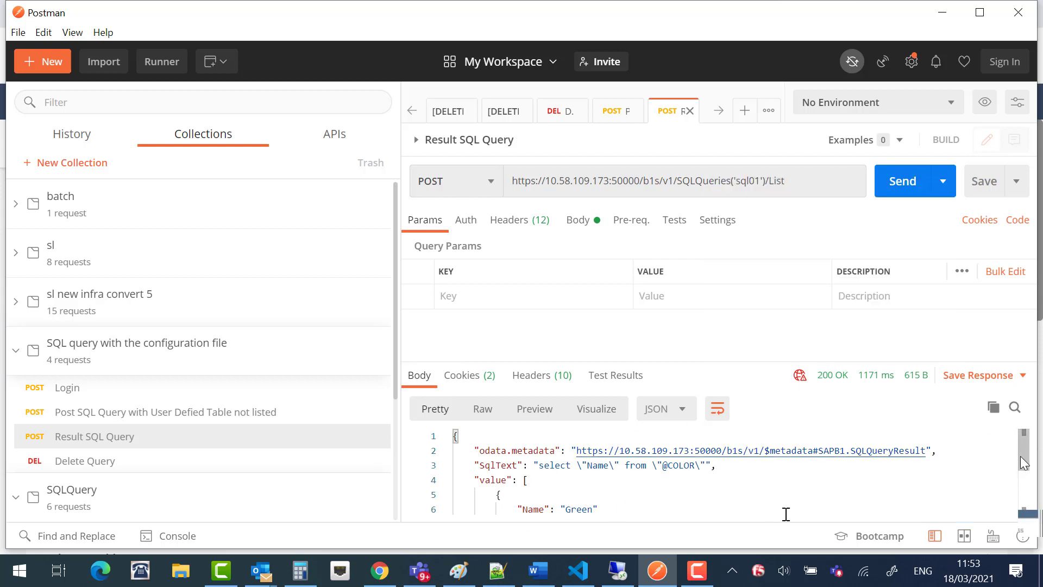
pyautogui.moveTo(1025, 463); pyautogui.dragTo(1025, 491)
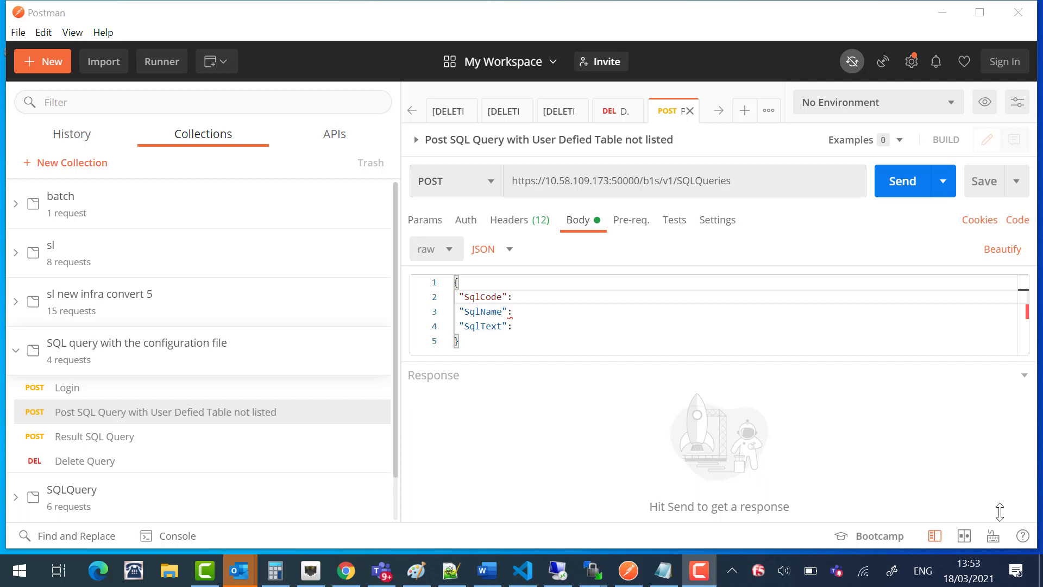
pyautogui.click(535, 297)
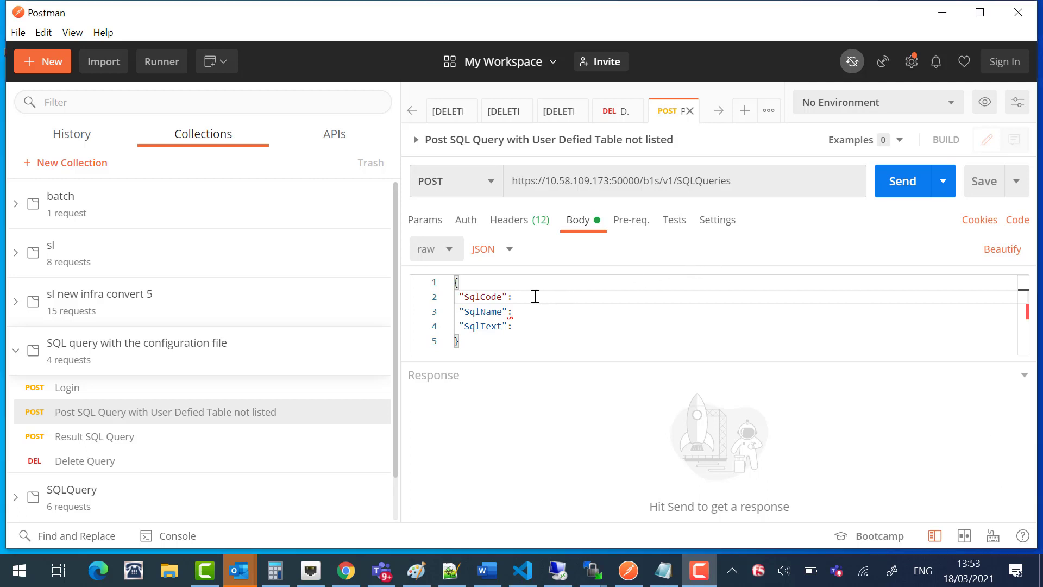
pyautogui.write('"')
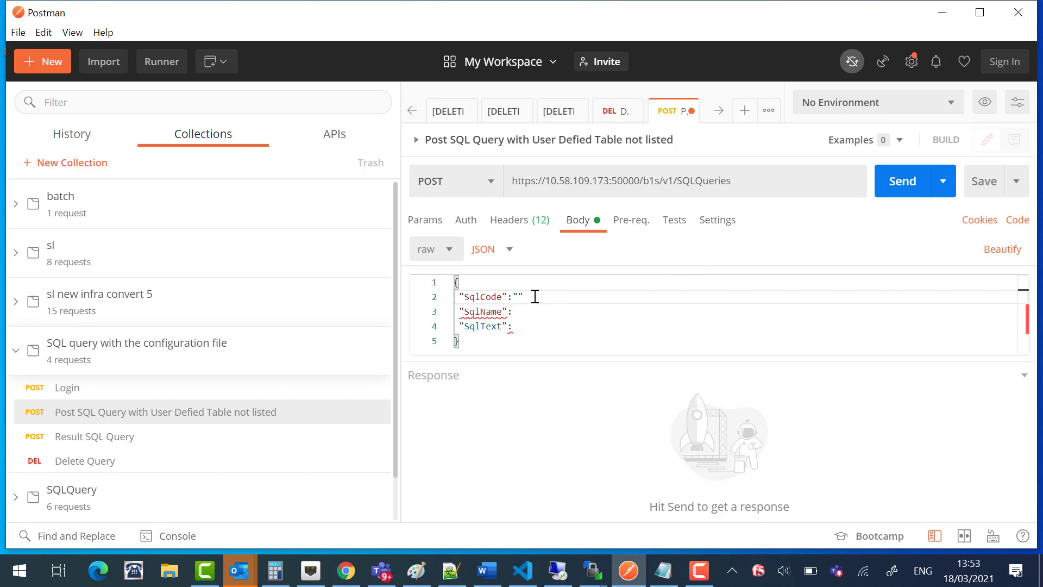
pyautogui.write('sql01')
pyautogui.press('Down')
pyautogui.press('Down')
pyautogui.press('Down')
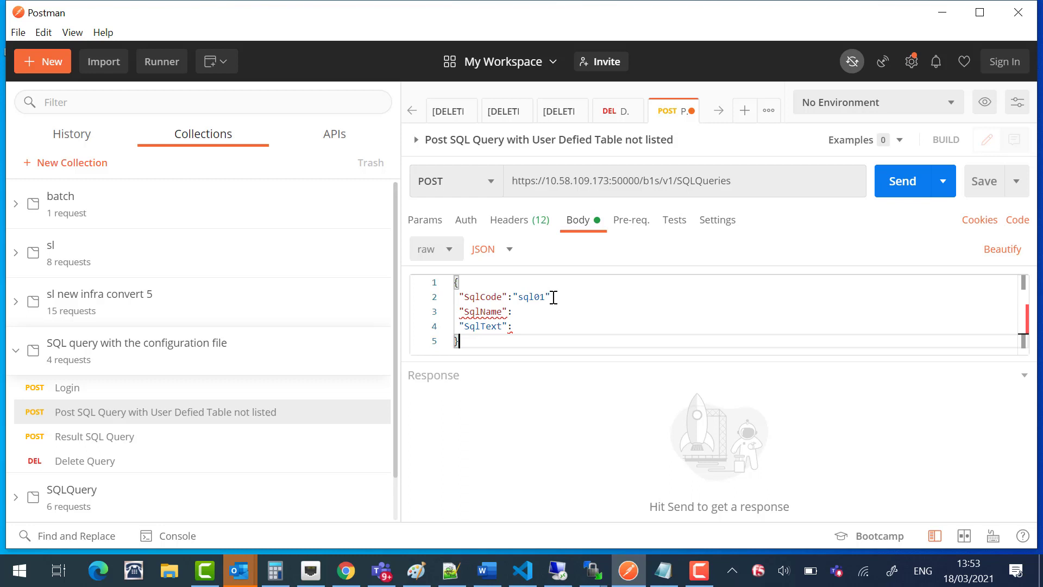
pyautogui.click(555, 297)
pyautogui.write(',')
pyautogui.press('Down')
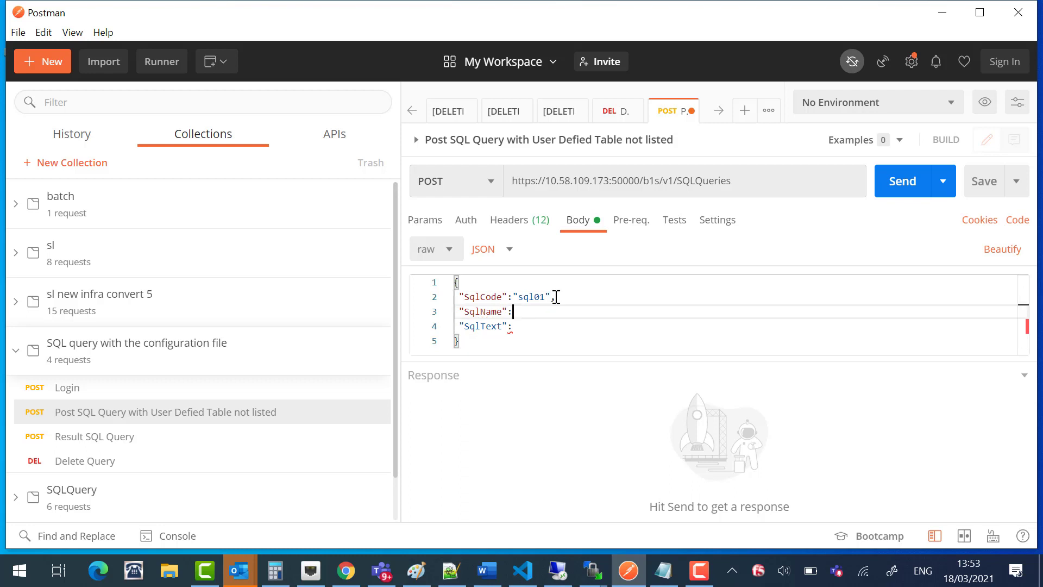
pyautogui.write('"Q')
pyautogui.write('ueryO')
pyautogui.write('nColor"')
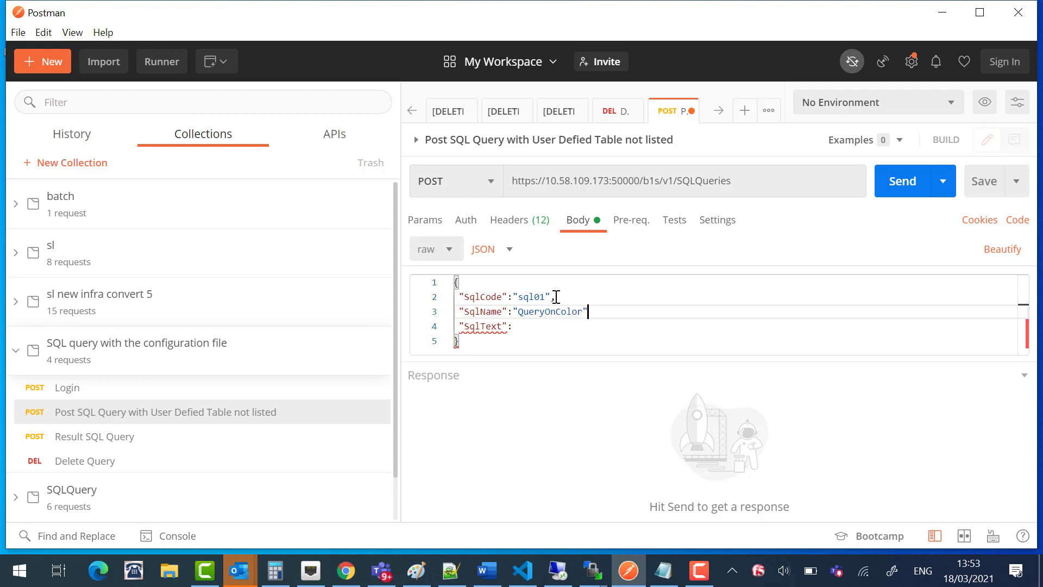
pyautogui.write(',')
pyautogui.press('Down')
pyautogui.write('"')
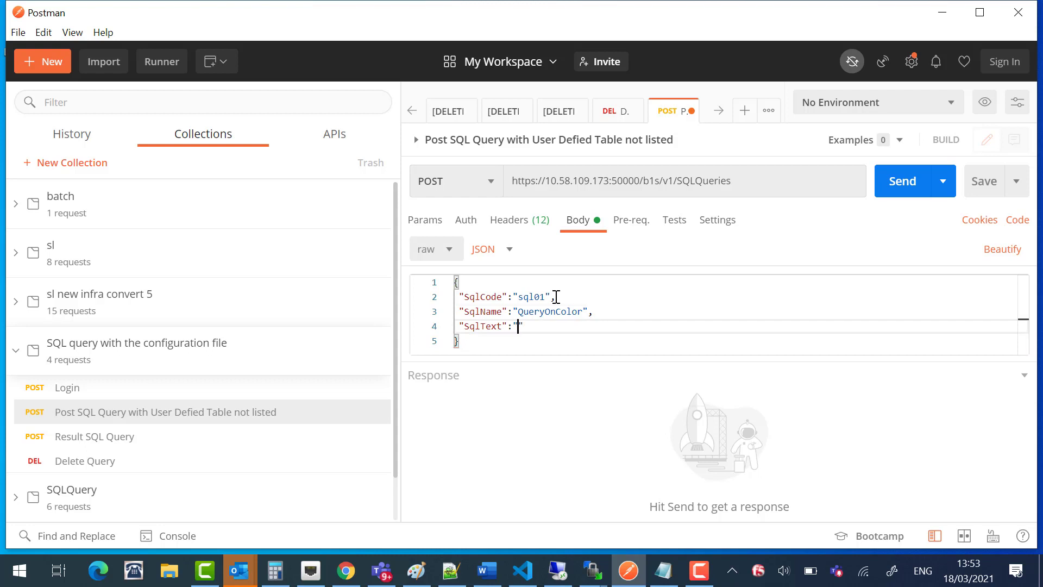
pyautogui.write('select ')
pyautogui.write('Nam')
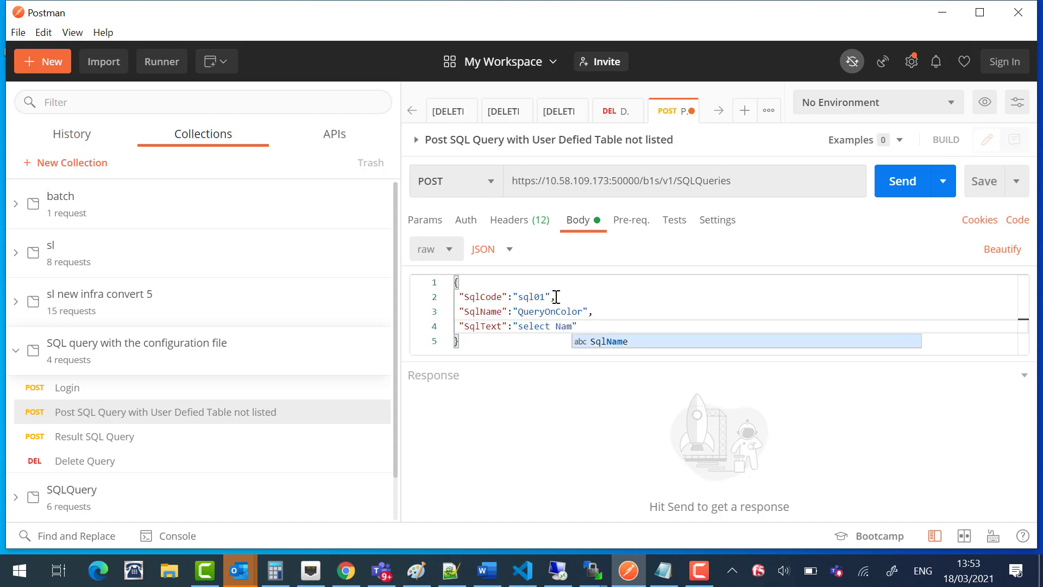
pyautogui.write('e ')
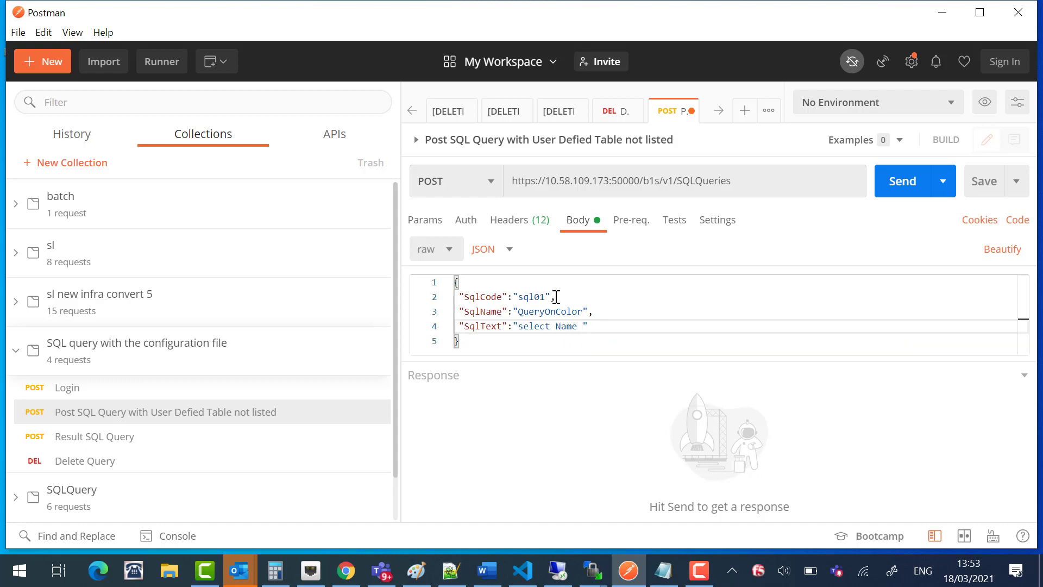
pyautogui.write('from ')
pyautogui.write('[@')
pyautogui.write('color]')
pyautogui.click(980, 190)
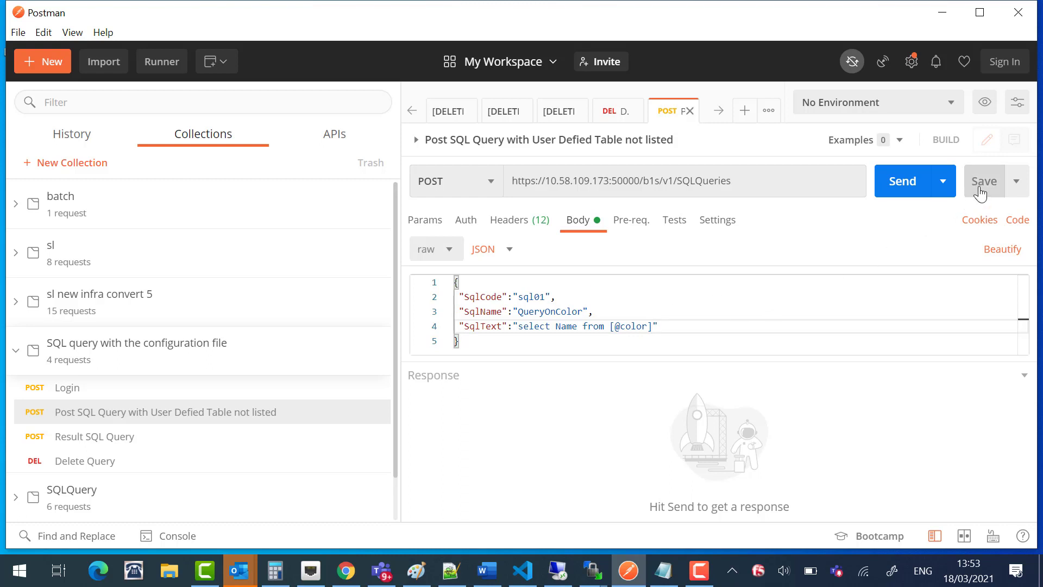
pyautogui.click(915, 194)
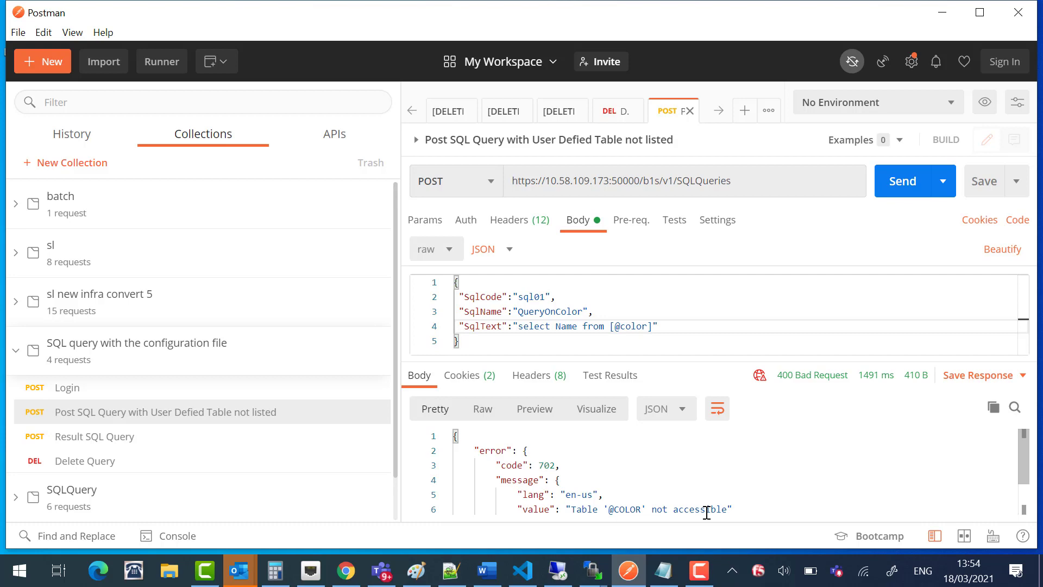
pyautogui.click(663, 571)
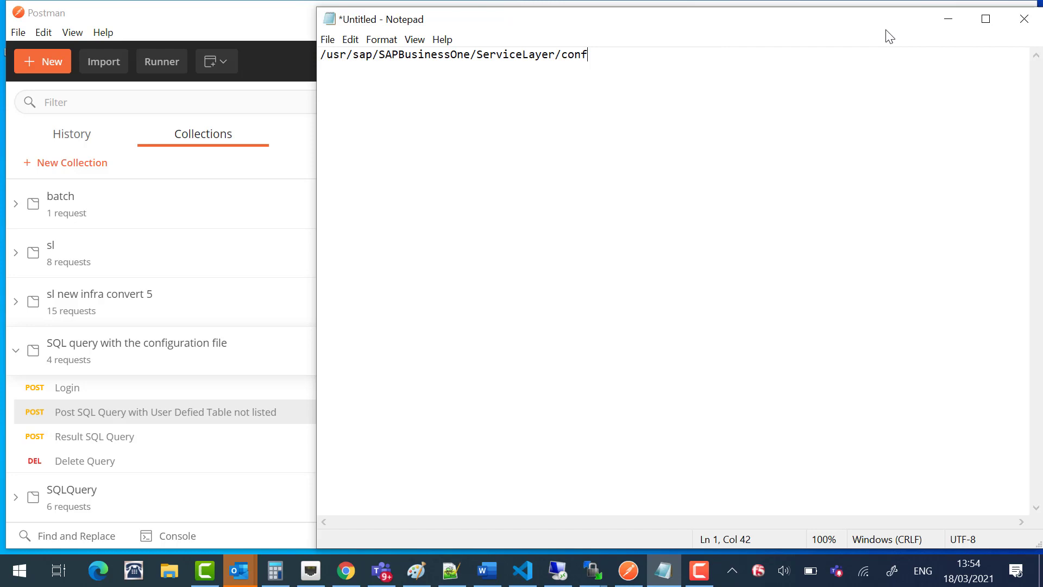
pyautogui.click(938, 26)
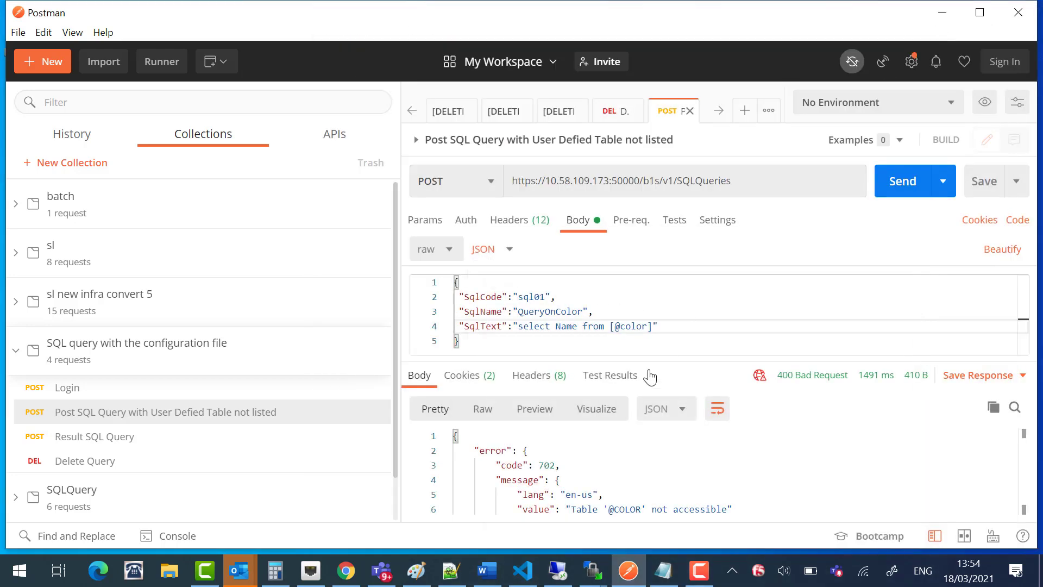
pyautogui.moveTo(592, 570)
pyautogui.click(658, 538)
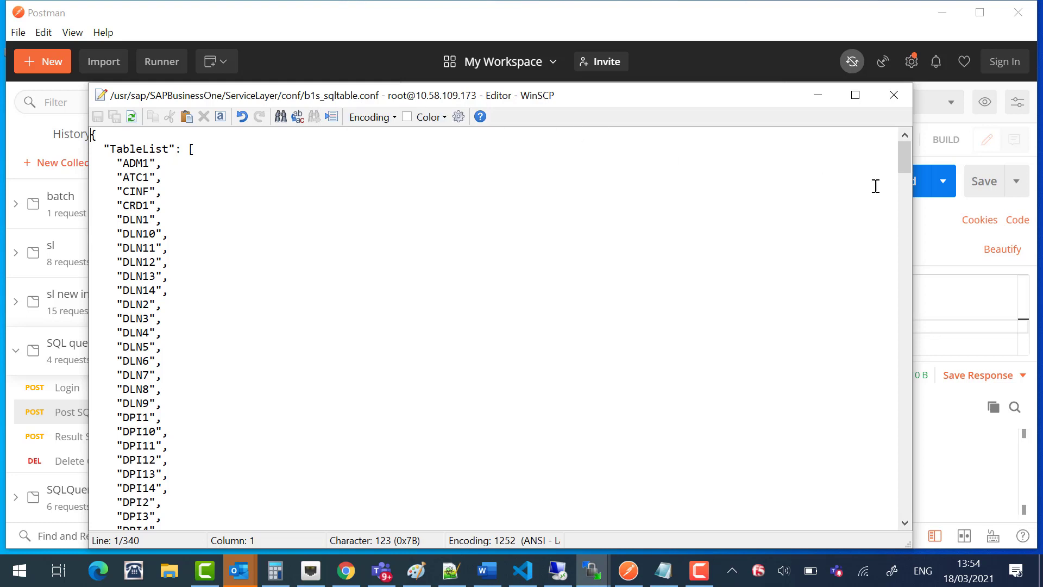
pyautogui.moveTo(902, 168); pyautogui.dragTo(911, 518)
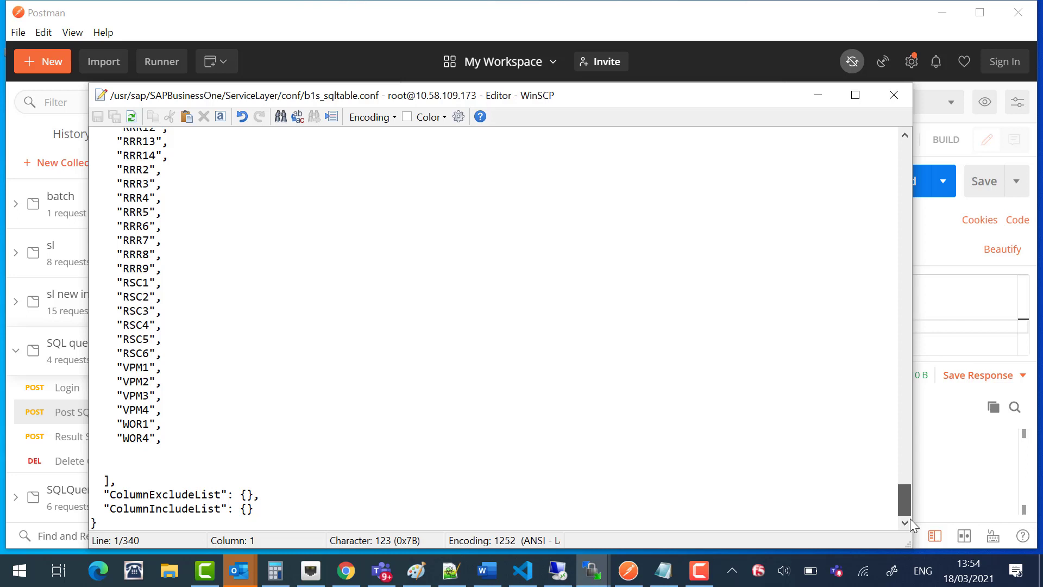
pyautogui.click(128, 452)
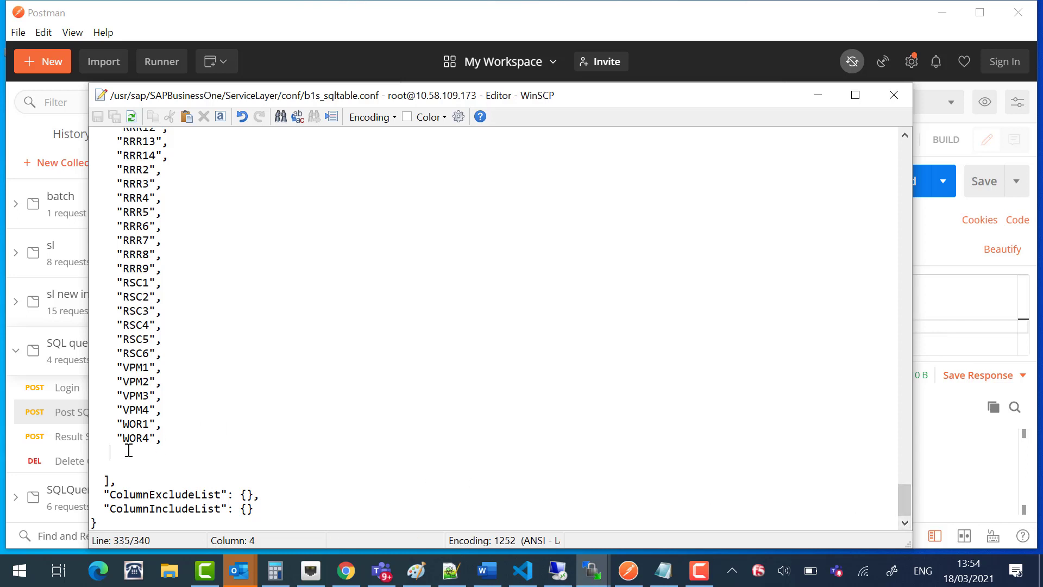
pyautogui.write('"@')
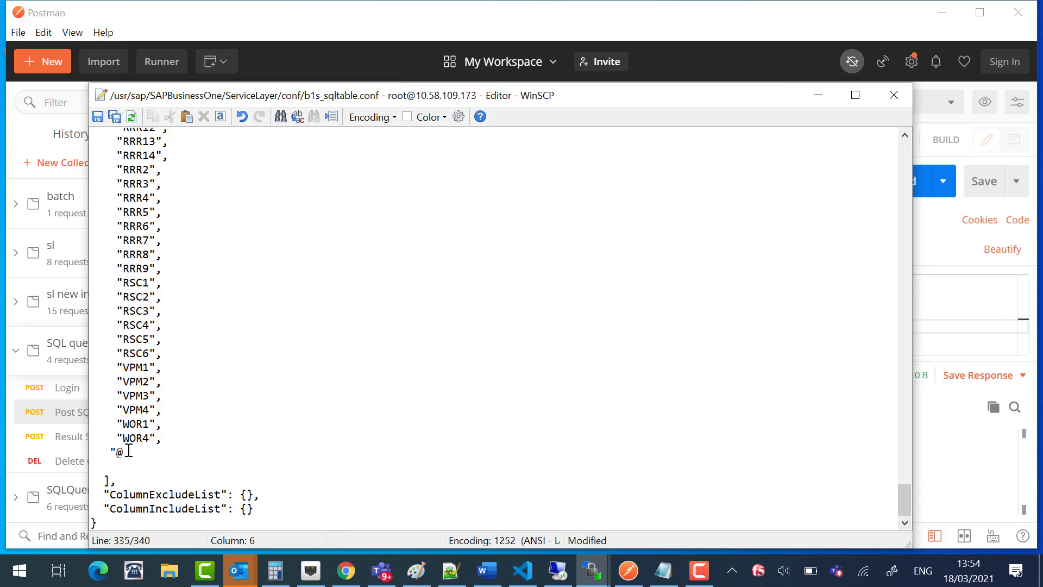
pyautogui.write('COLOR"')
pyautogui.write(',')
pyautogui.hotkey('ctrl', 's')
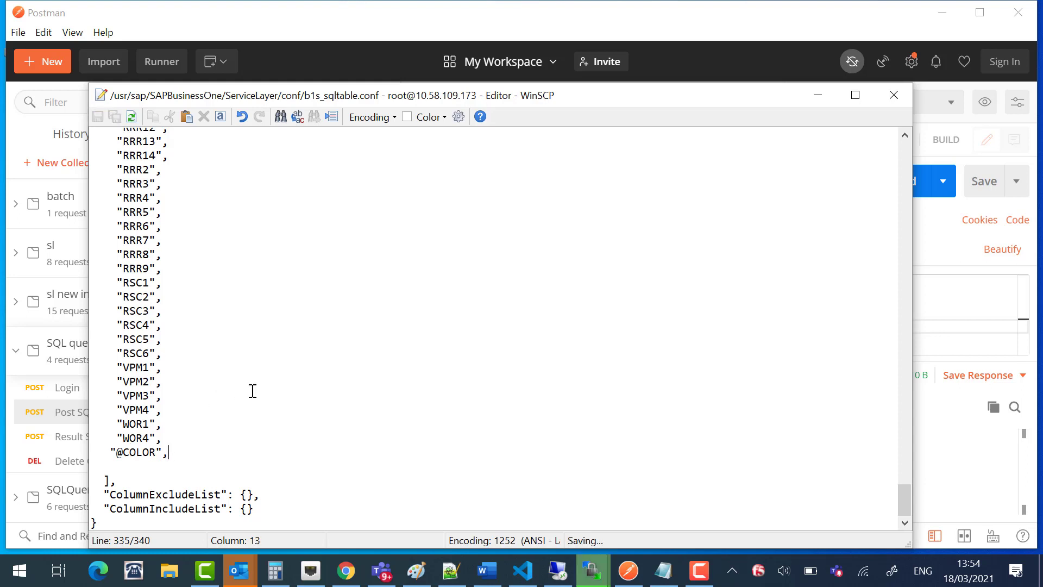
pyautogui.click(878, 99)
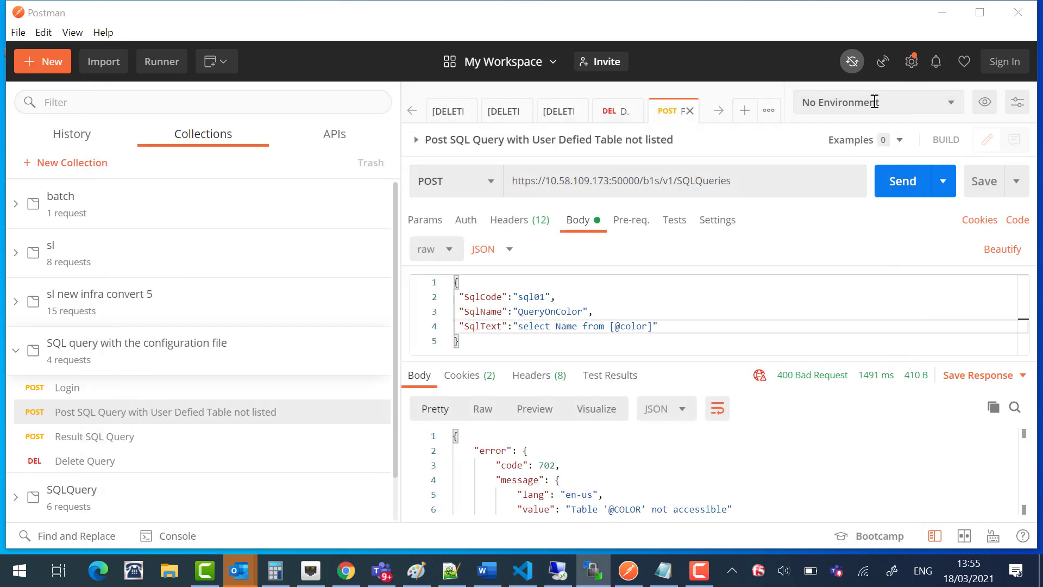
# - Resend the sql01 creation request and run 'Result SQL Query' for Green and Red
pyautogui.click(899, 191)
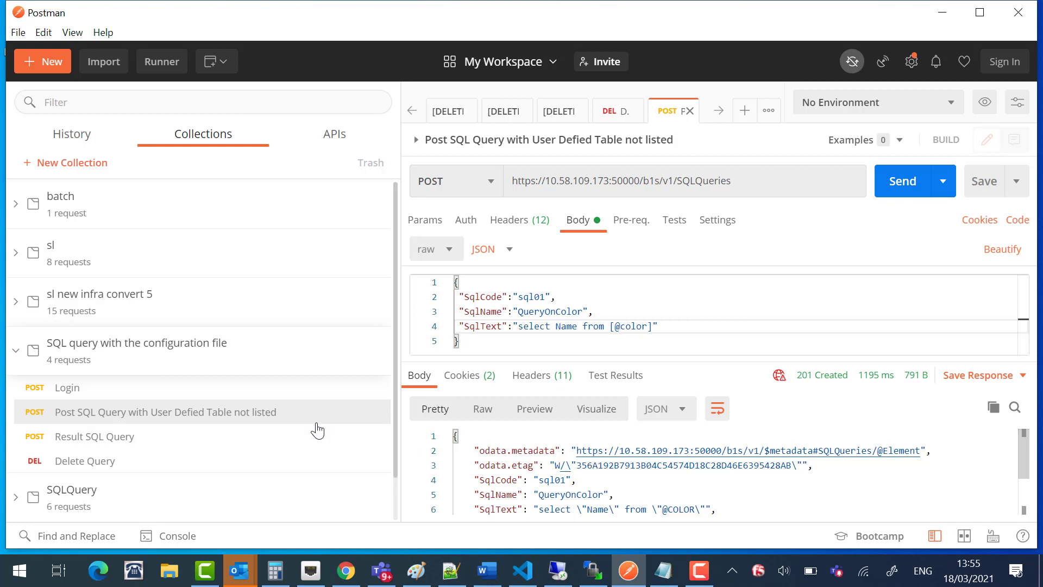
pyautogui.click(283, 447)
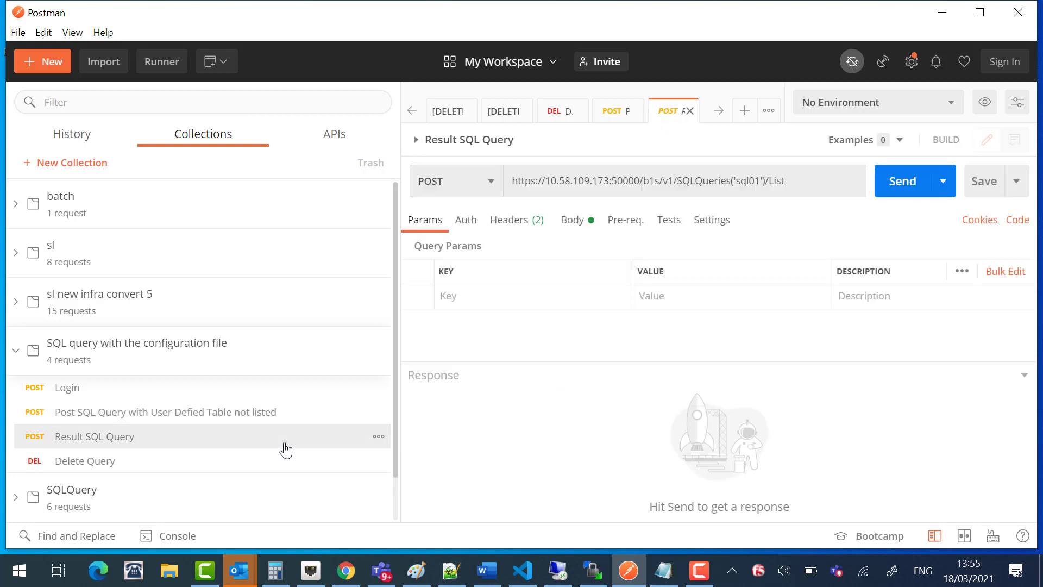
pyautogui.click(896, 195)
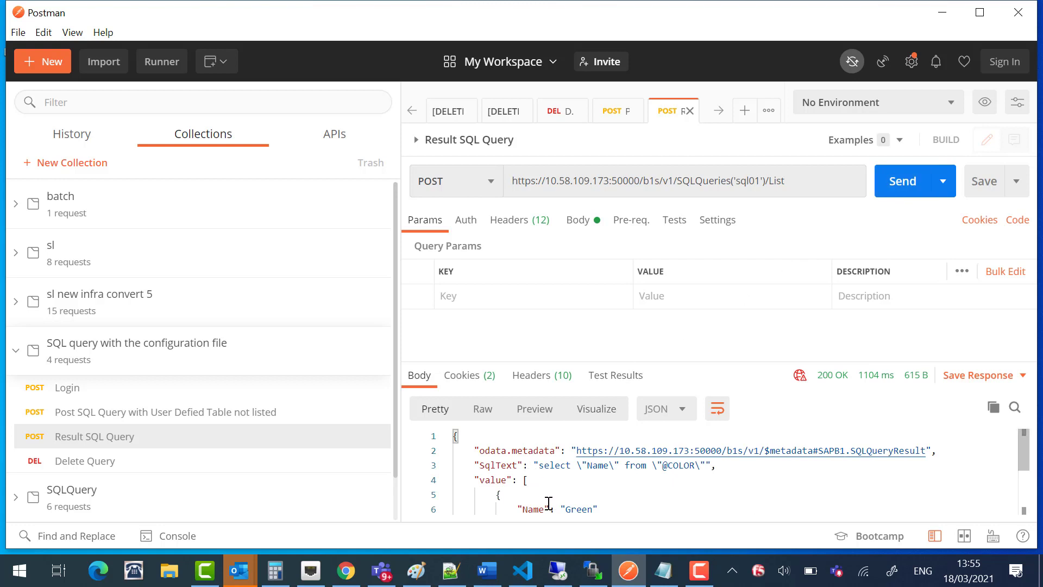
pyautogui.scroll(-1, 548, 504)
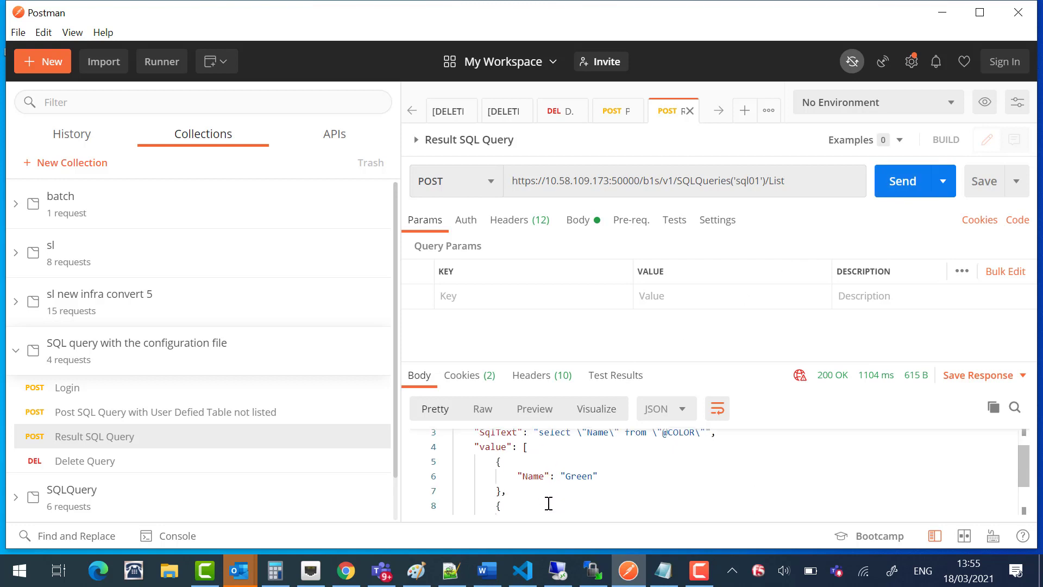
pyautogui.scroll(-1, 549, 504)
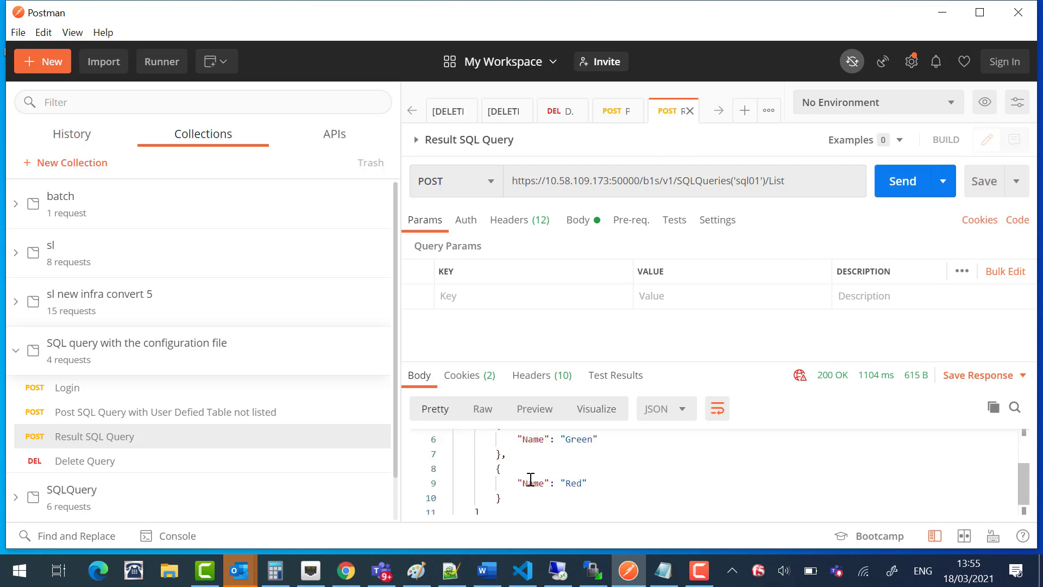
pyautogui.click(561, 573)
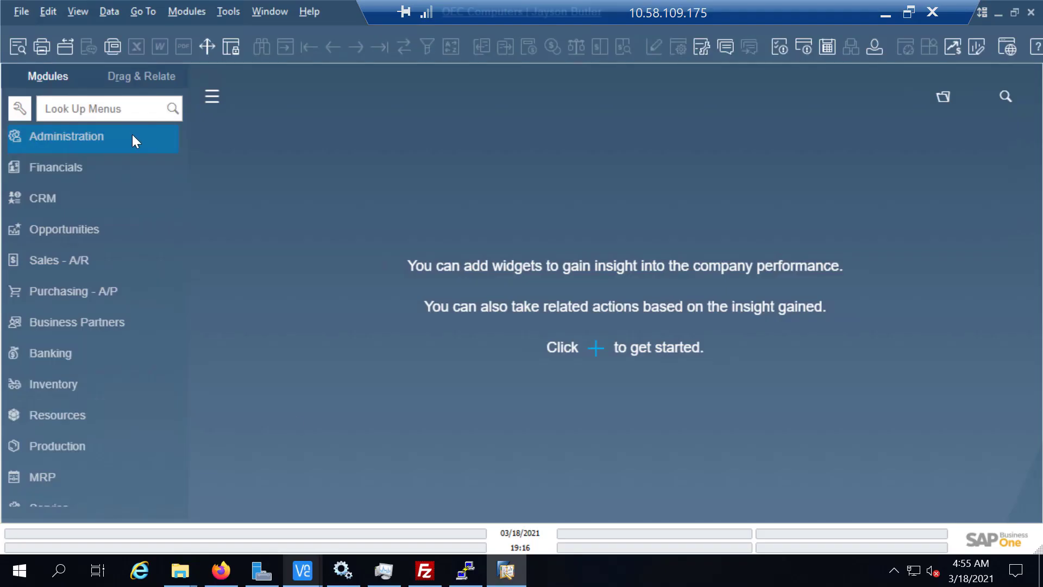
pyautogui.click(121, 107)
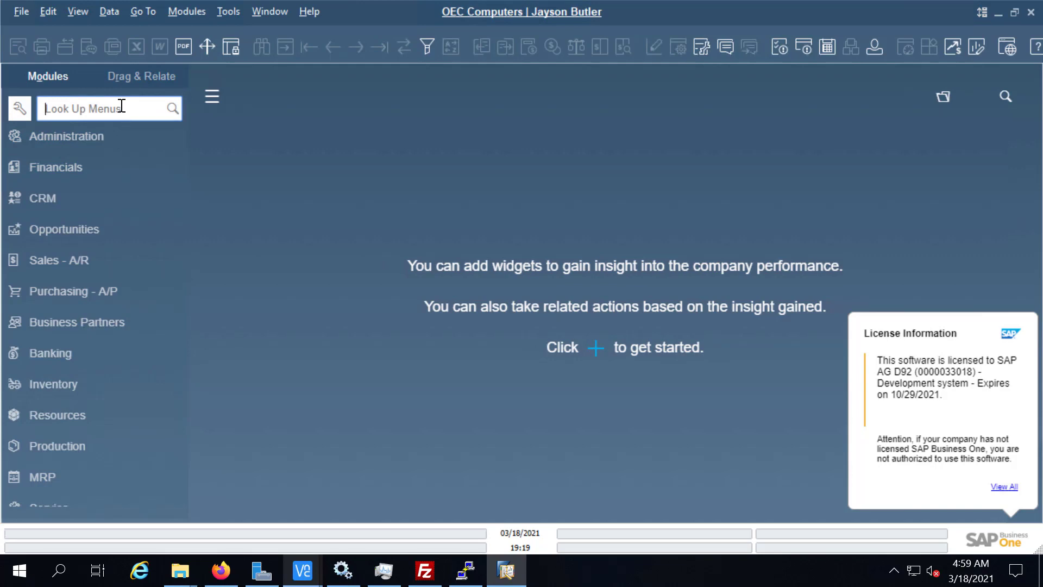
pyautogui.write('gener')
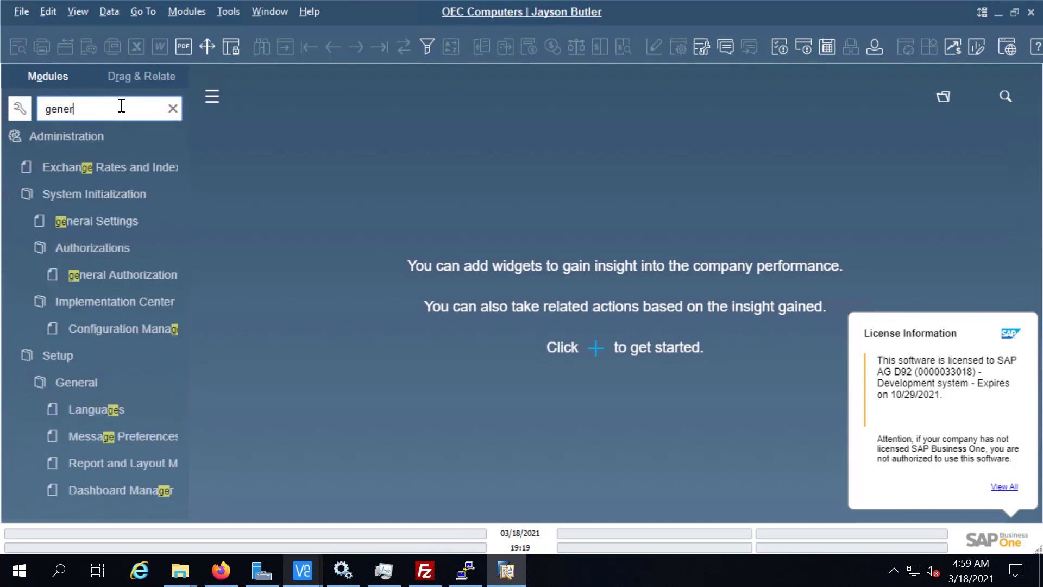
pyautogui.write('al')
pyautogui.click(132, 248)
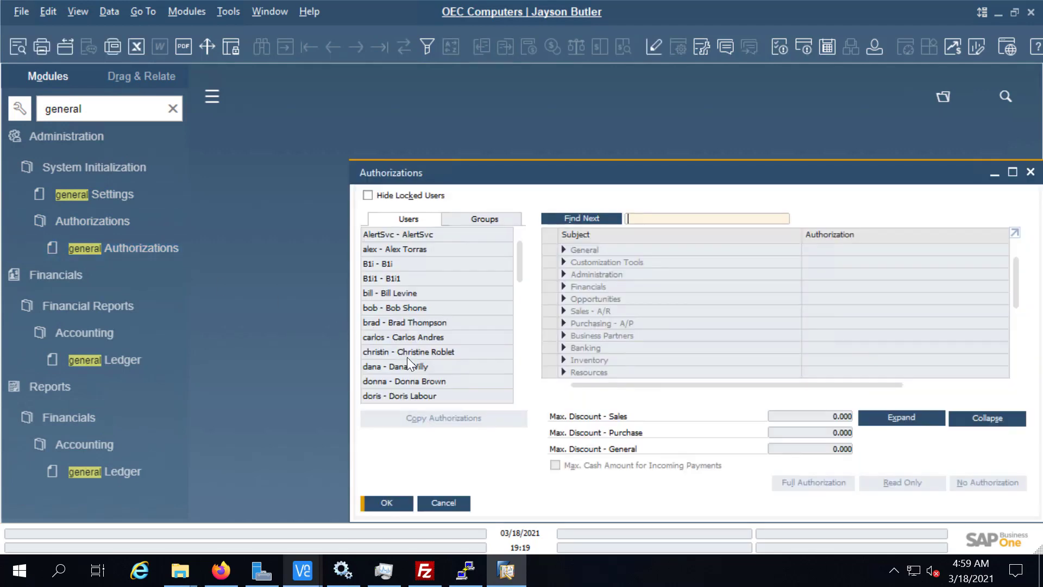
pyautogui.scroll(-5, 406, 357)
pyautogui.click(407, 381)
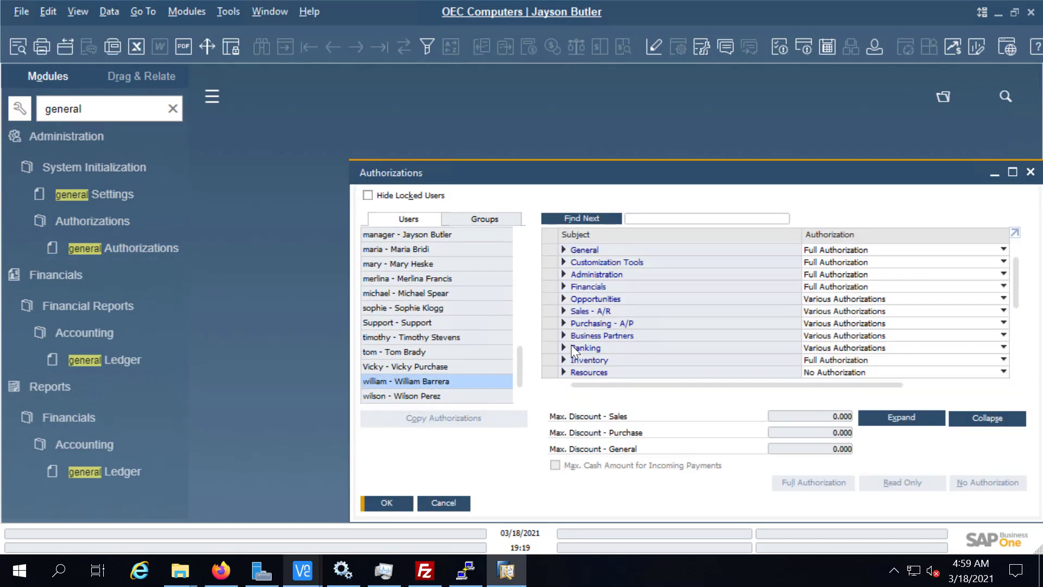
pyautogui.scroll(-3, 595, 322)
pyautogui.scroll(-1, 596, 322)
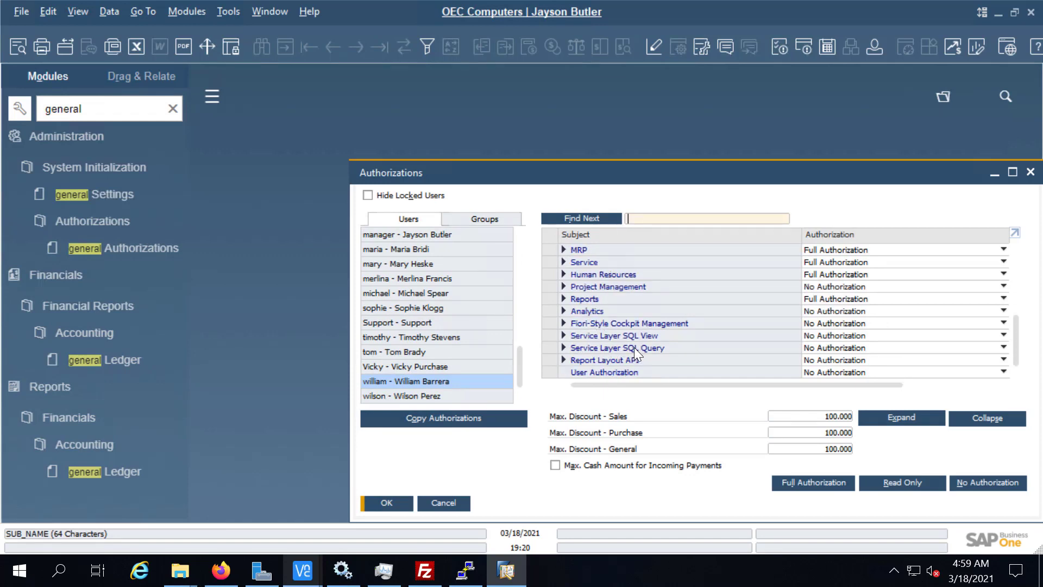
pyautogui.click(563, 348)
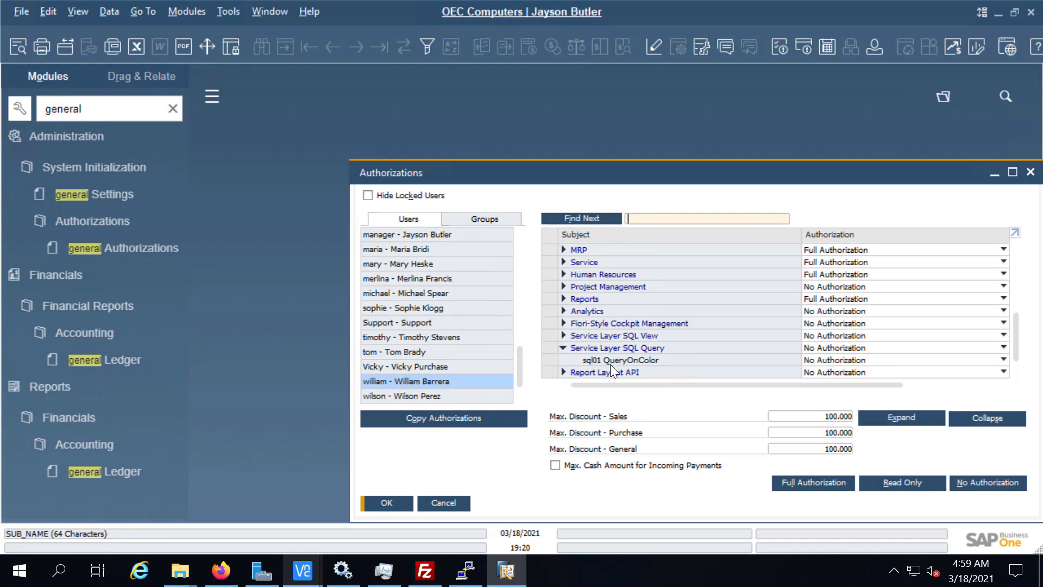